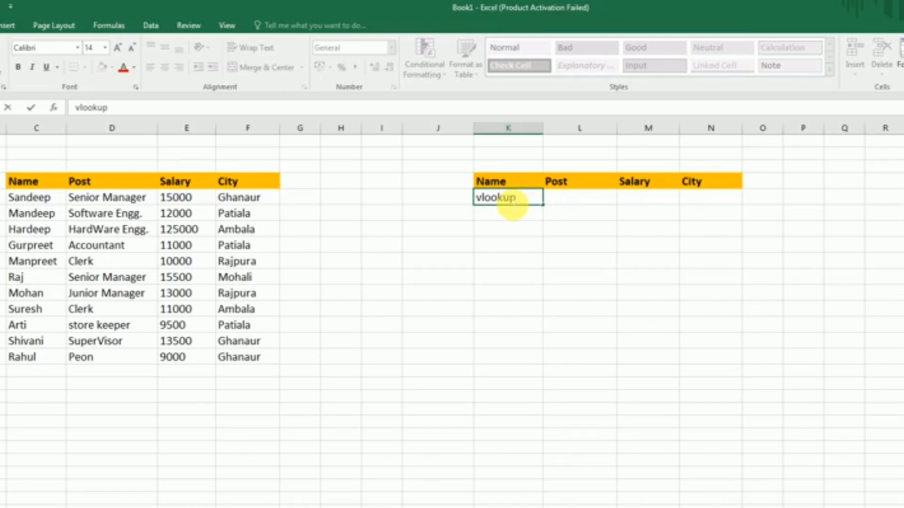
# Step: Discard the vlookup text being entered in cell K5, leaving the cell empty
pyautogui.press('BackSpace')
pyautogui.press('BackSpace')
pyautogui.press('BackSpace')
pyautogui.press('BackSpace')
pyautogui.press('BackSpace')
pyautogui.press('BackSpace')
pyautogui.press('BackSpace')
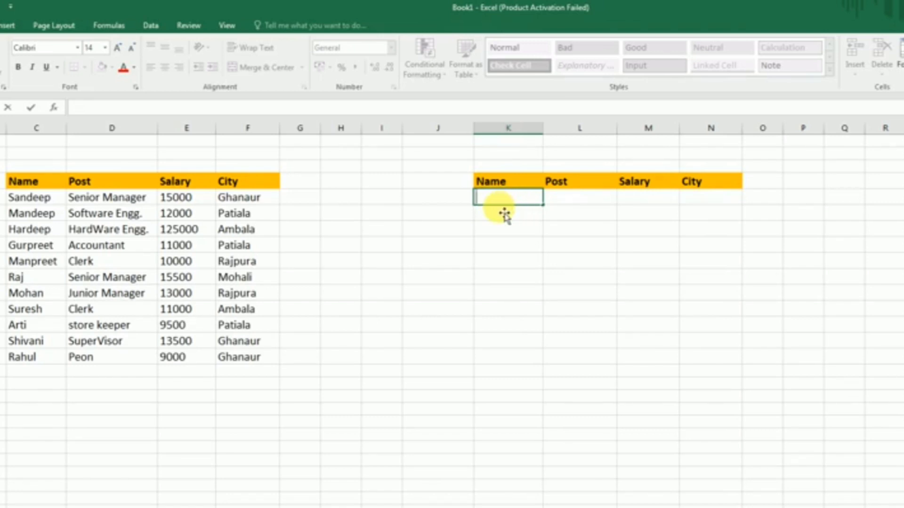
pyautogui.press('Escape')
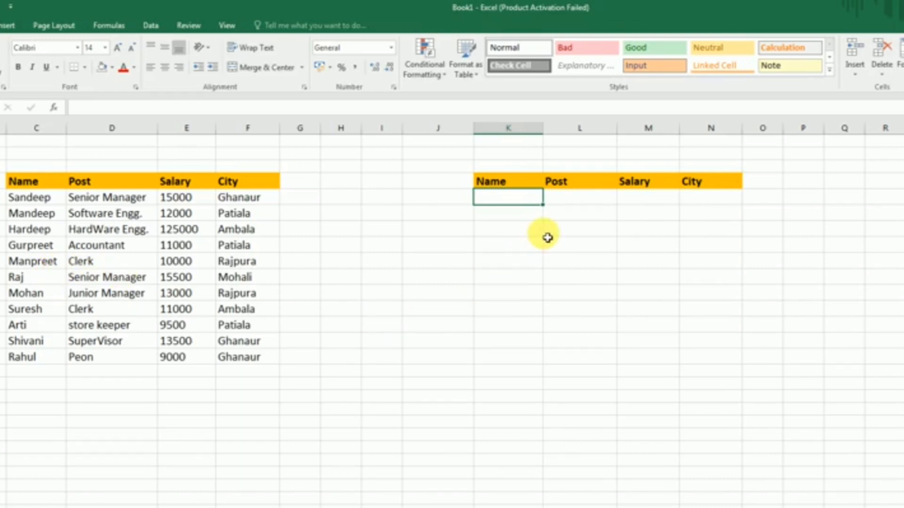
# Step: Enter the employee name listed in C10 as the lookup name in cell K5
pyautogui.click(568, 202)
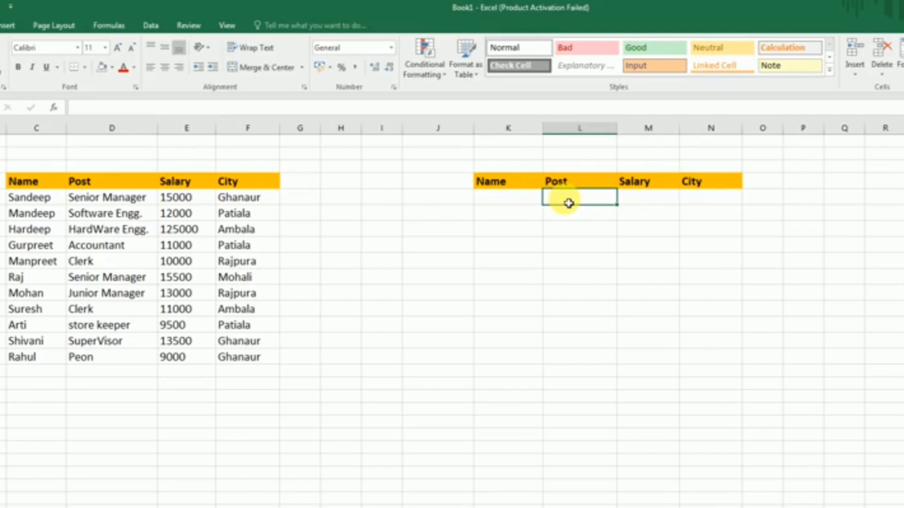
pyautogui.press('Left')
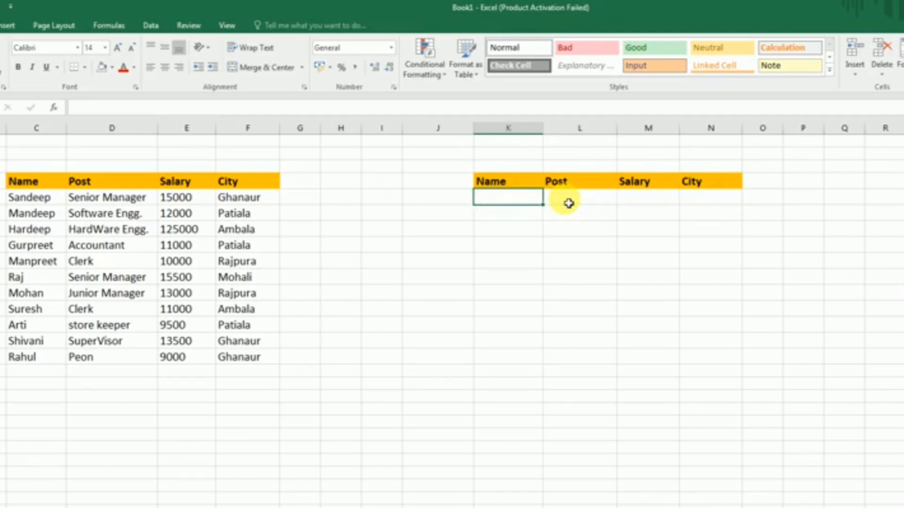
pyautogui.write('Raj')
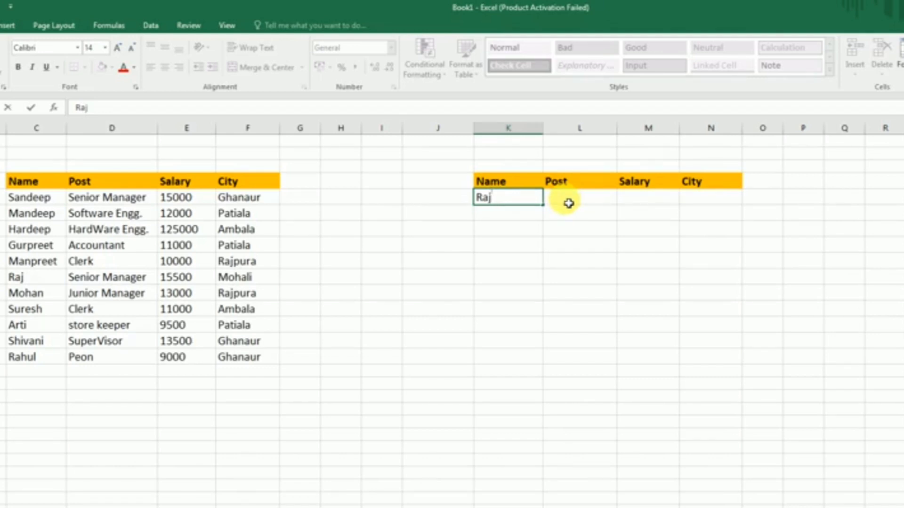
pyautogui.press('Tab')
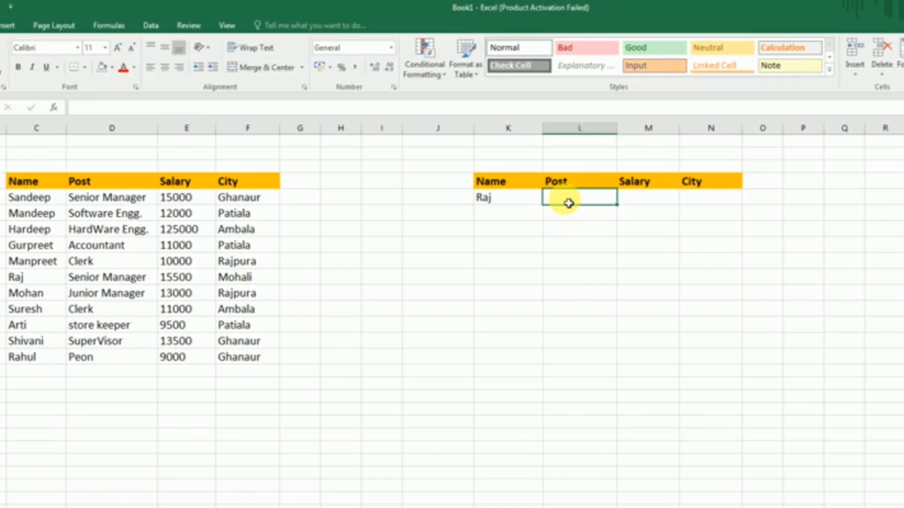
# Step: Start a VLOOKUP formula in cell L5 under Post, with K5 as the lookup value
pyautogui.write('=')
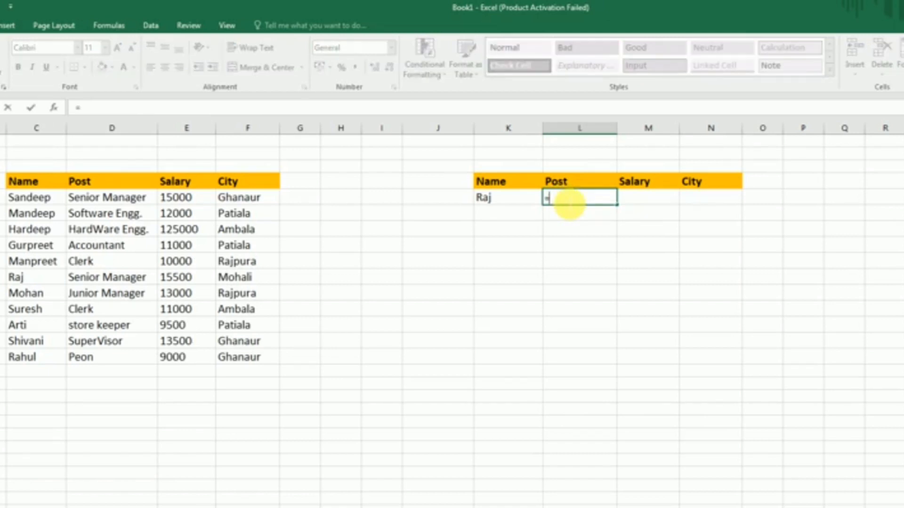
pyautogui.write('vloo')
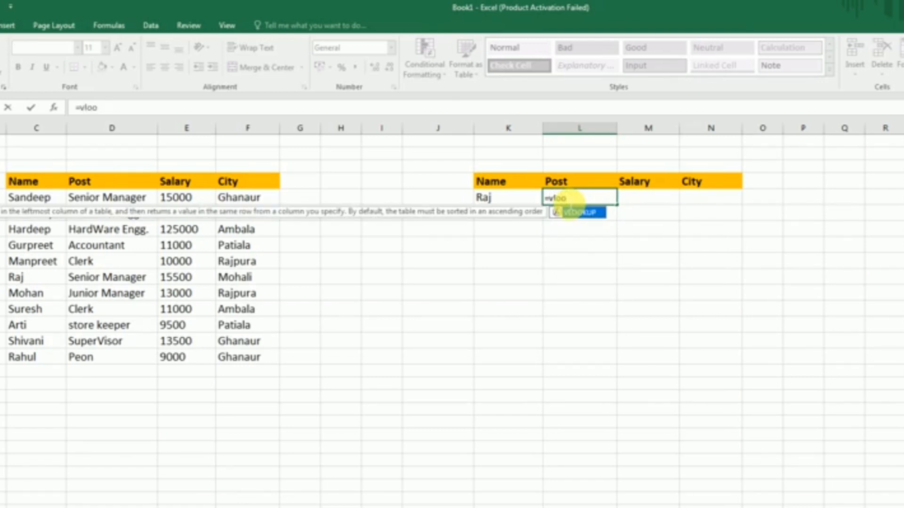
pyautogui.write('up')
pyautogui.press('BackSpace')
pyautogui.press('BackSpace')
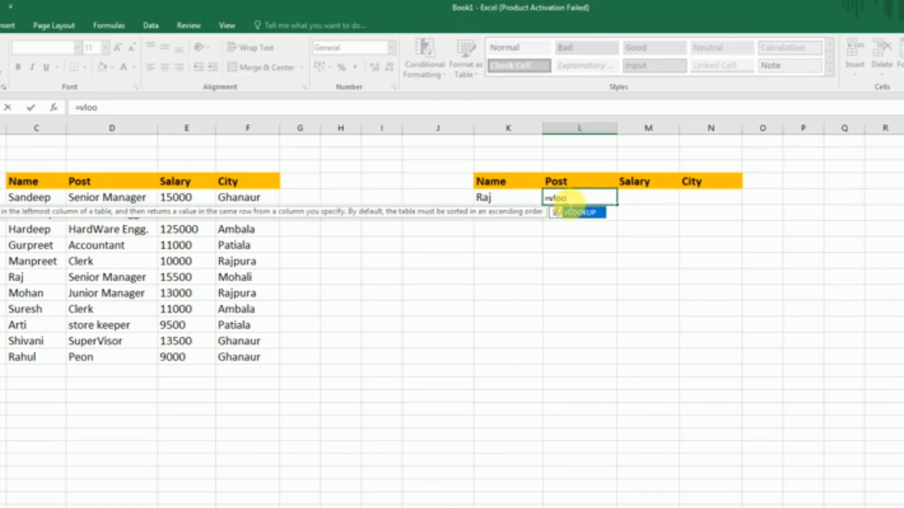
pyautogui.doubleClick(580, 214)
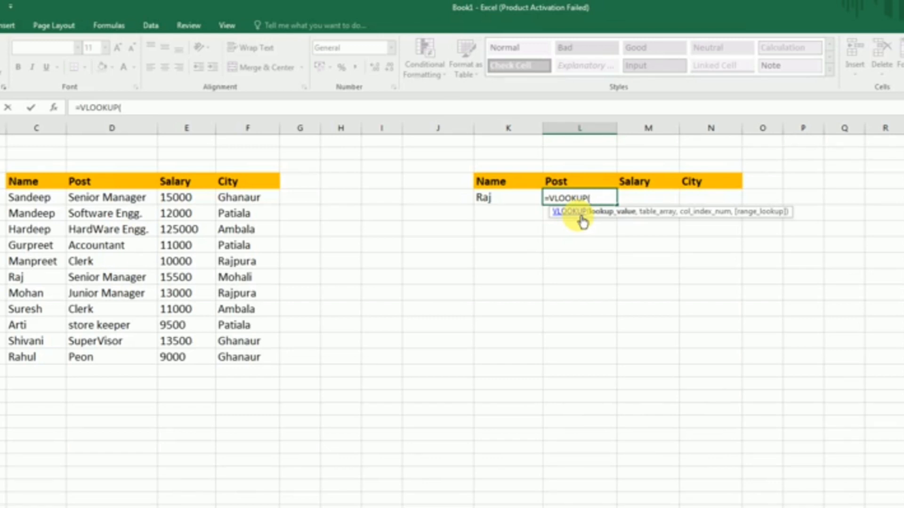
pyautogui.click(516, 201)
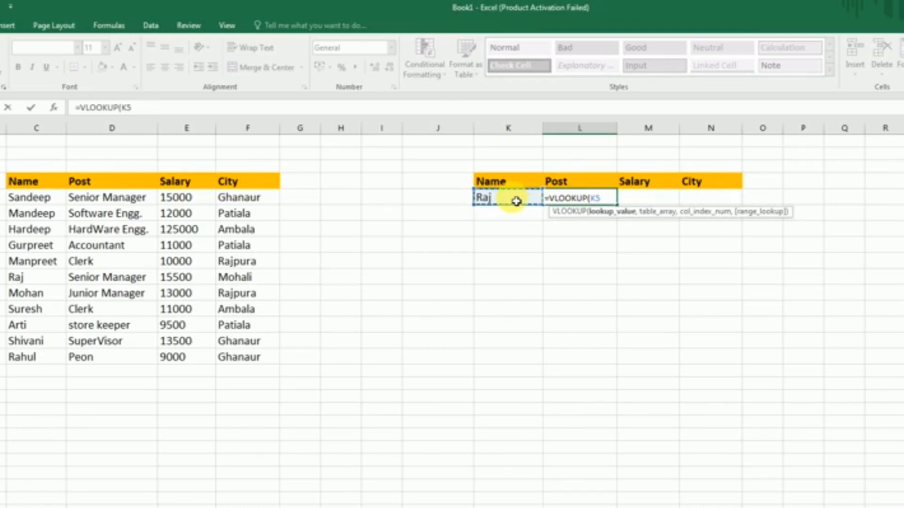
pyautogui.write(',')
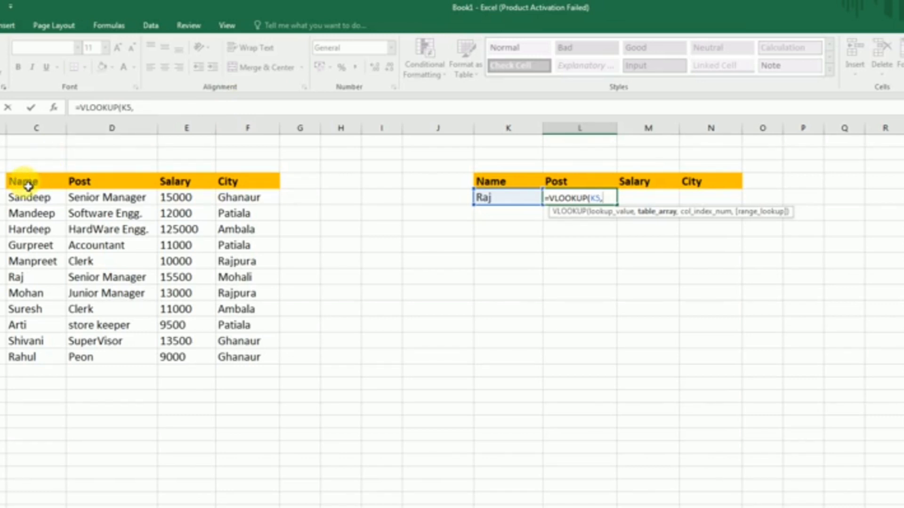
# Step: Complete the L5 formula with table array C4:F15, column index 2 and range lookup 0 as =VLOOKUP(K5,C4:F15,2,0)
pyautogui.moveTo(28, 186); pyautogui.dragTo(248, 357)
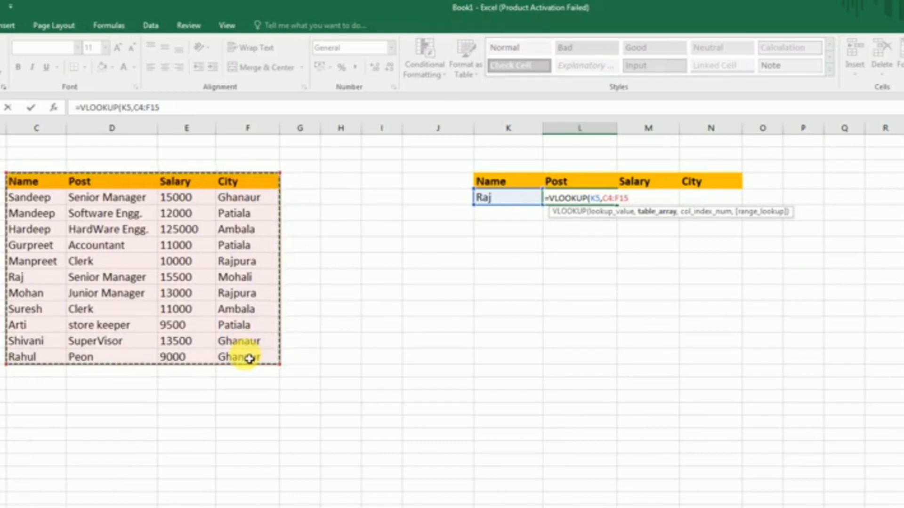
pyautogui.write(',')
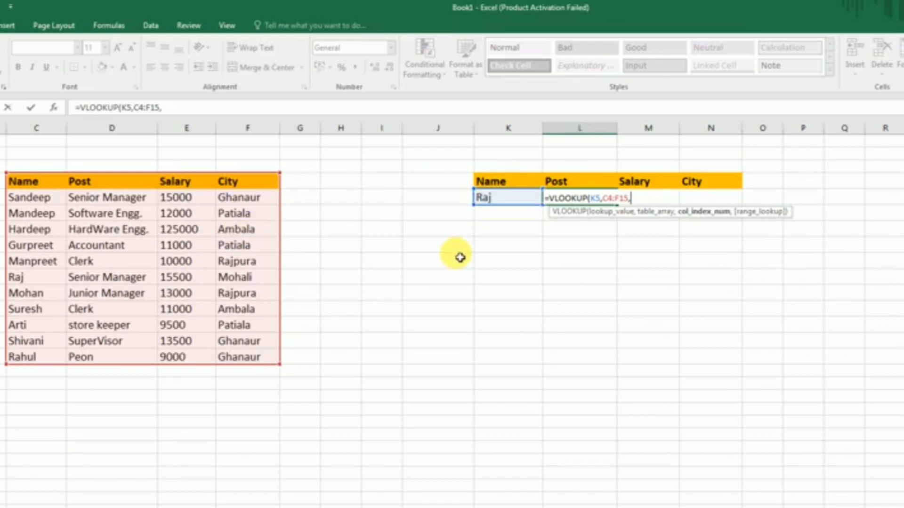
pyautogui.write('2,')
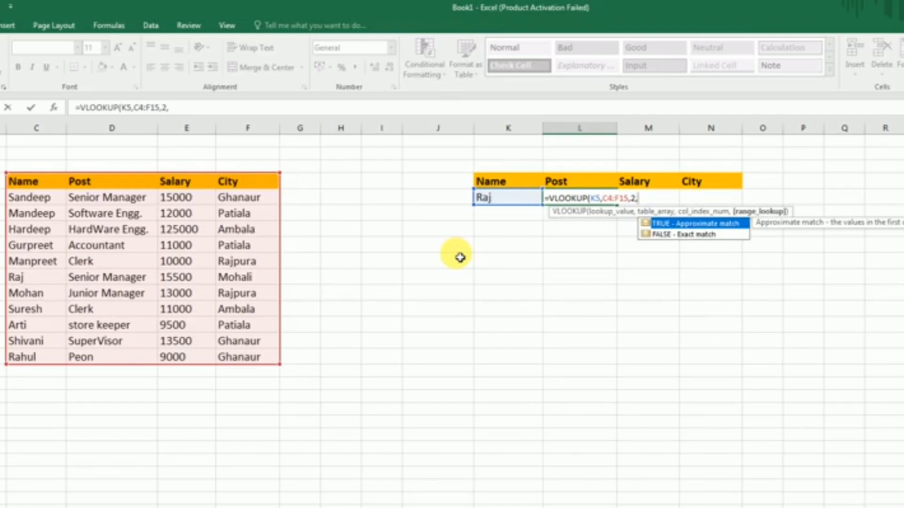
pyautogui.write('0')
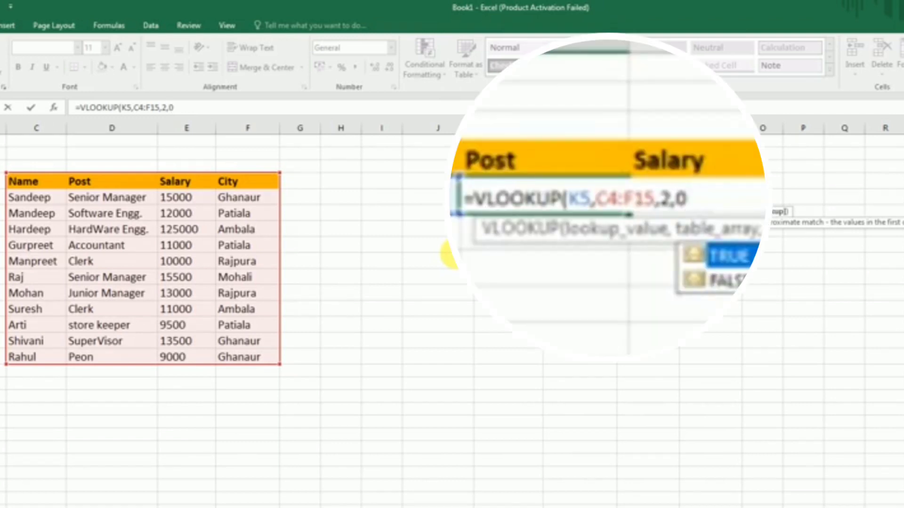
pyautogui.press('Return')
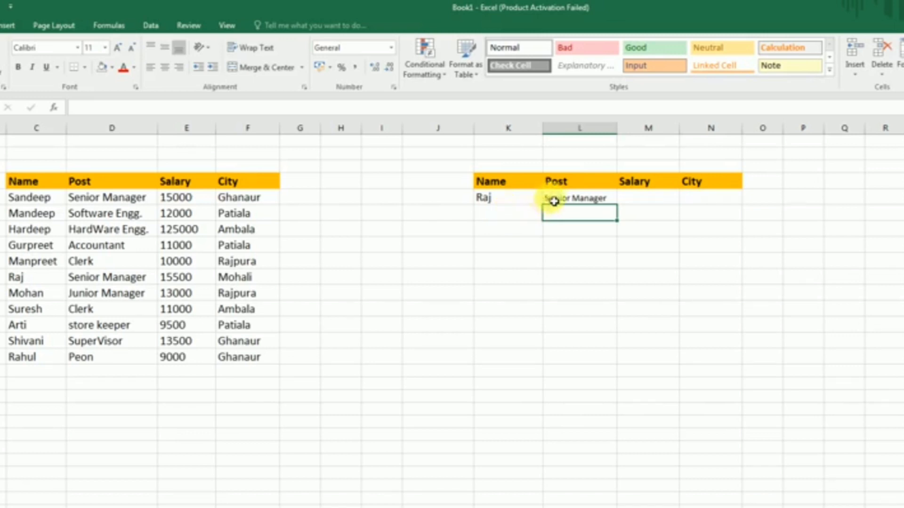
# Step: Check the looked-up post against D10 and replace the lookup name in K5 with the employee name listed in C13
pyautogui.click(573, 202)
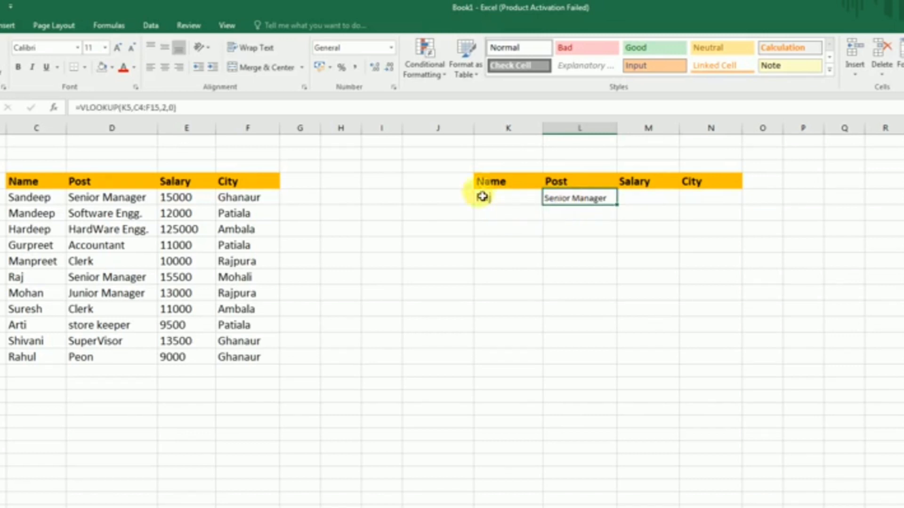
pyautogui.click(99, 277)
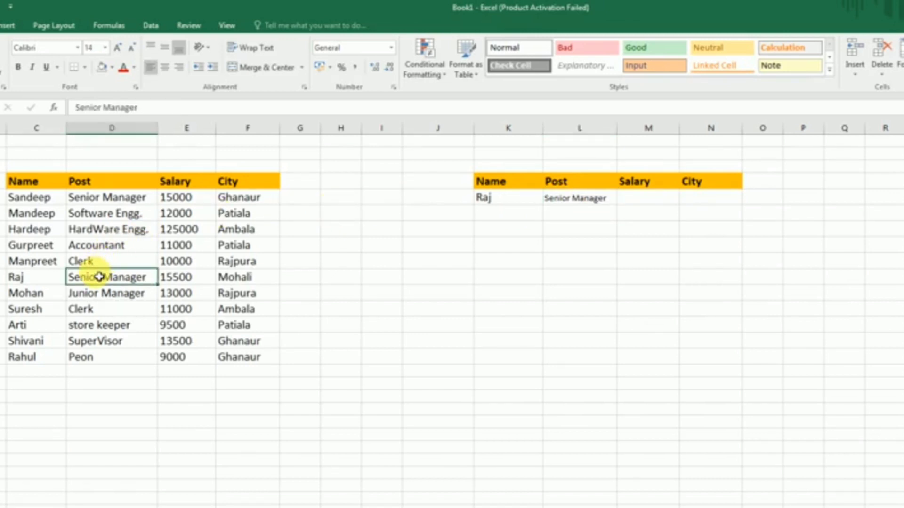
pyautogui.click(503, 203)
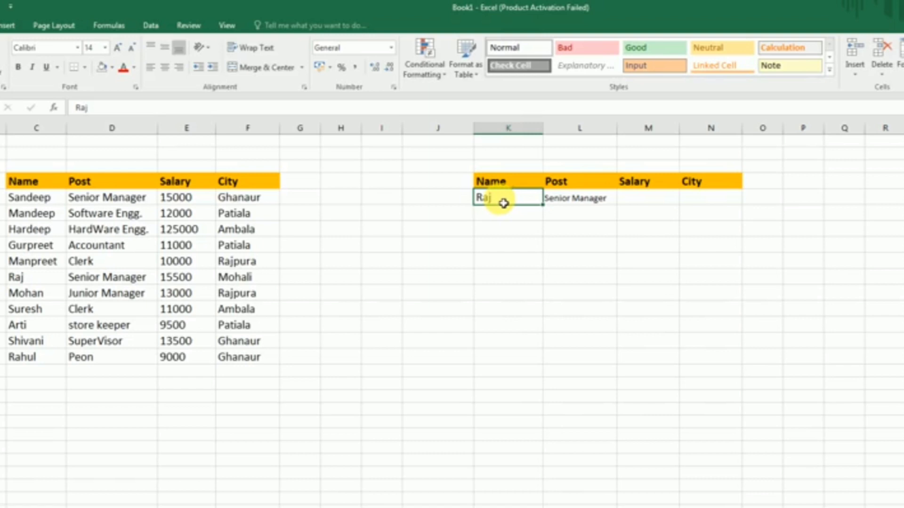
pyautogui.press('BackSpace')
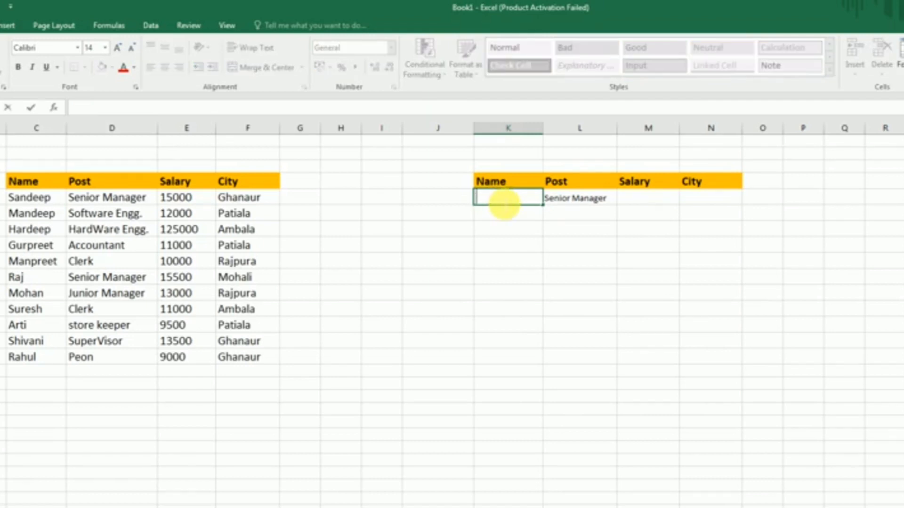
pyautogui.write('Arti')
pyautogui.press('Return')
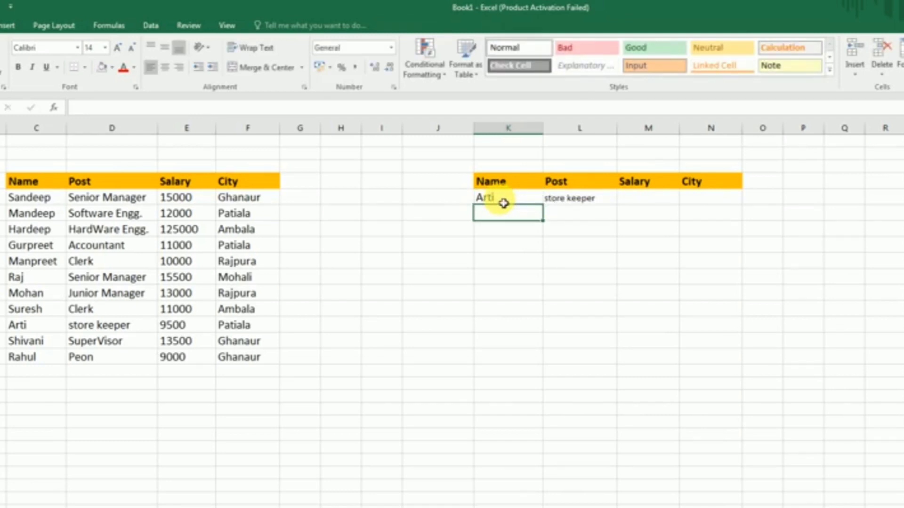
pyautogui.click(637, 206)
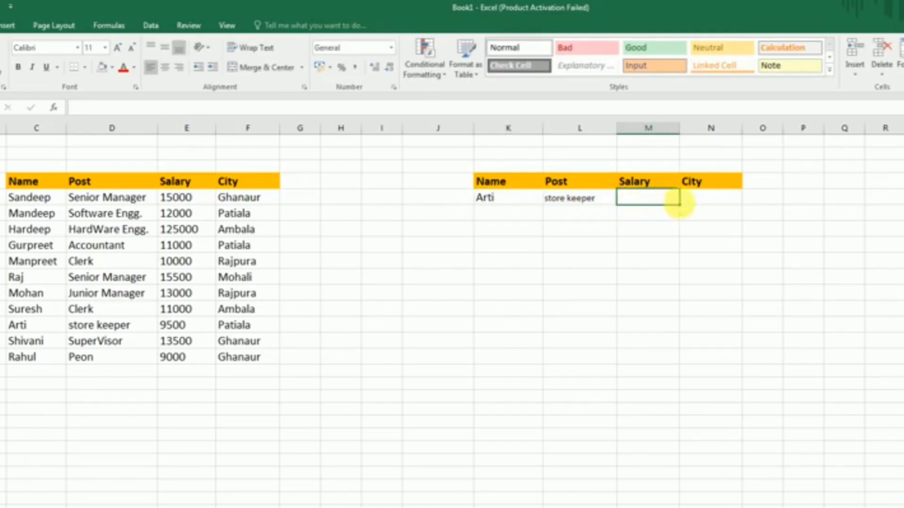
pyautogui.click(701, 205)
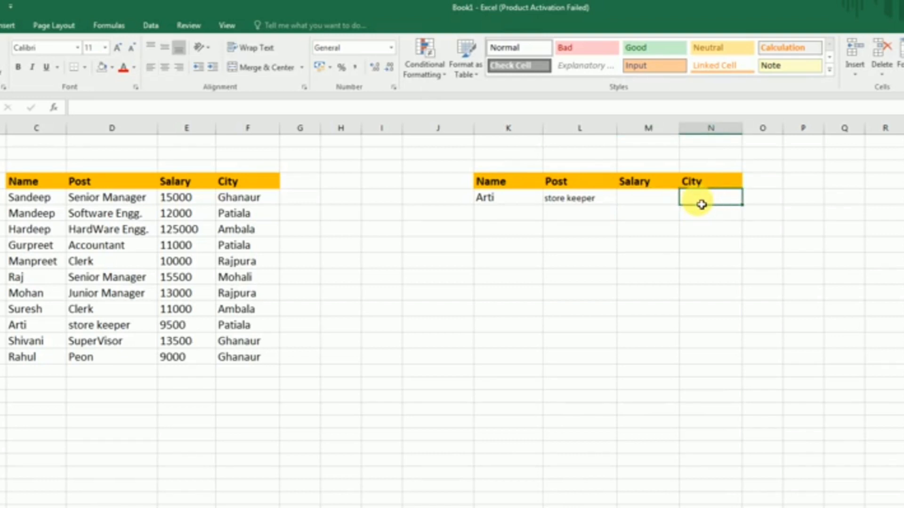